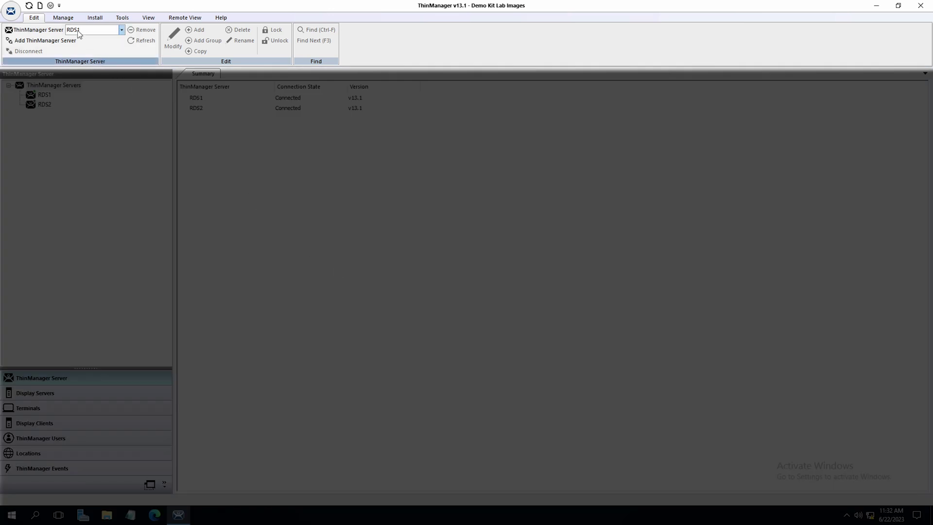
- Switch the ribbon to the Manage tab to show the server management tools
click(62, 20)
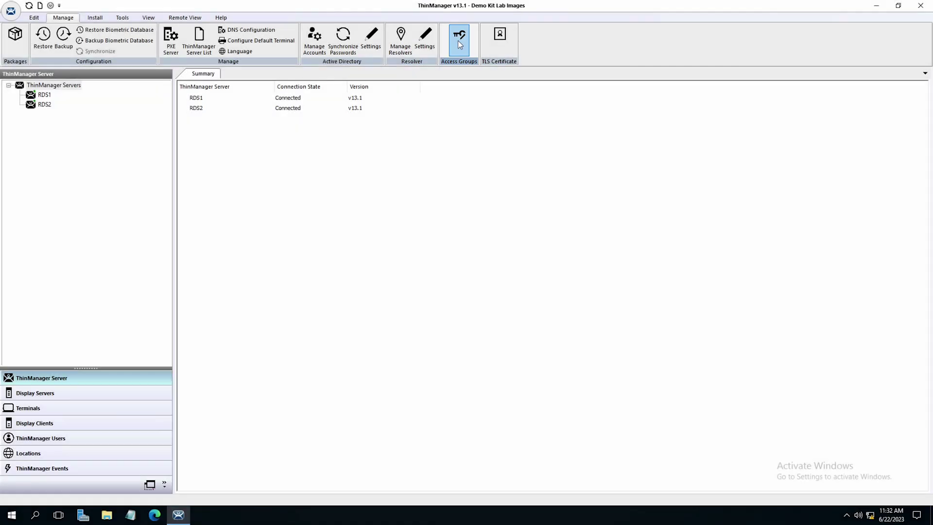
- Delete the TestGroup access group from the Access Groups list and start a new group
click(457, 40)
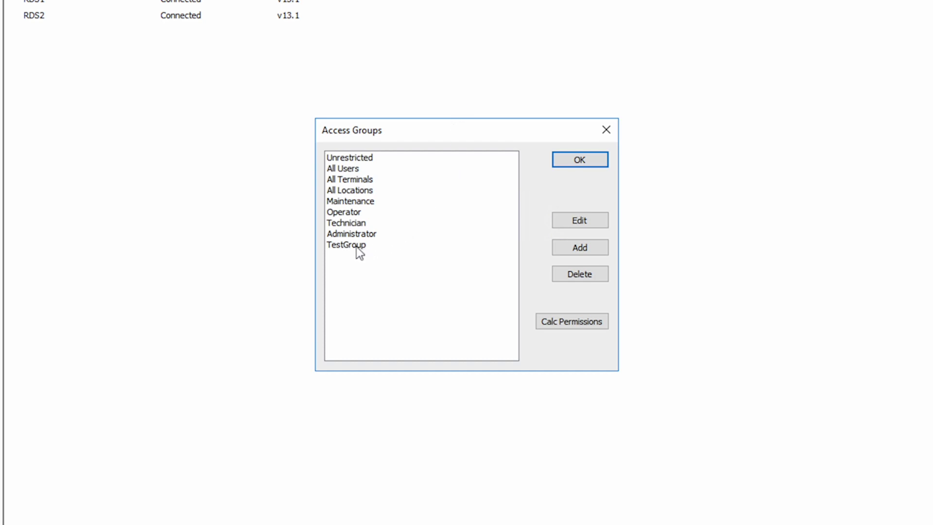
click(577, 275)
click(438, 284)
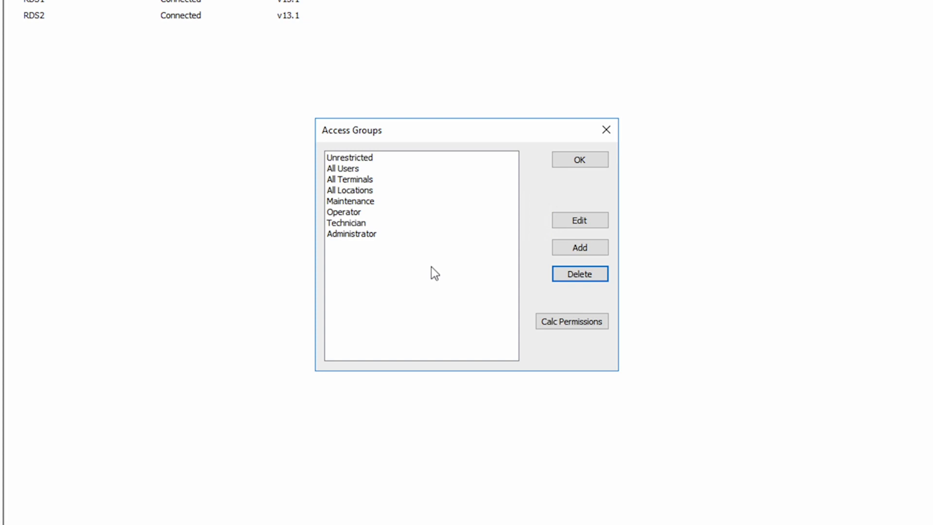
click(574, 250)
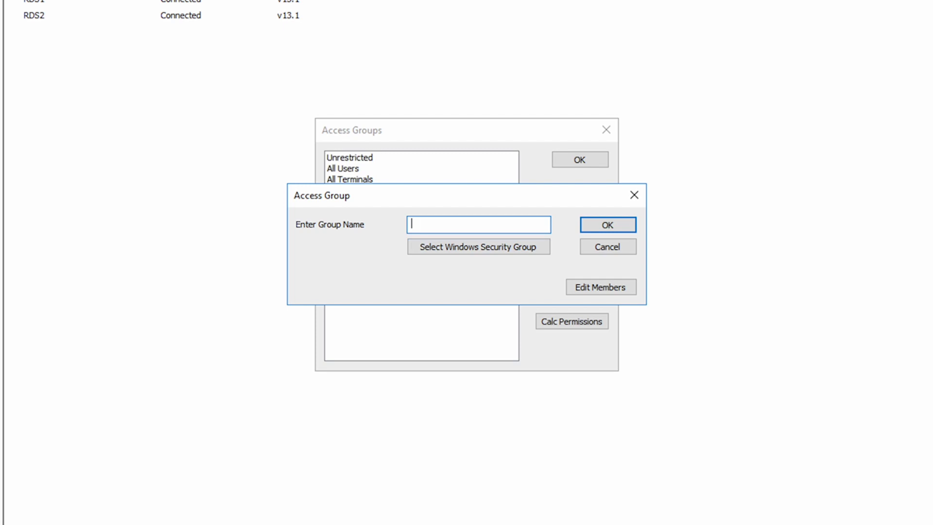
- Name the new access group groupDemo, browsing to Technicians but attaching no Windows security group
text(groupDemo)
click(464, 248)
click(330, 255)
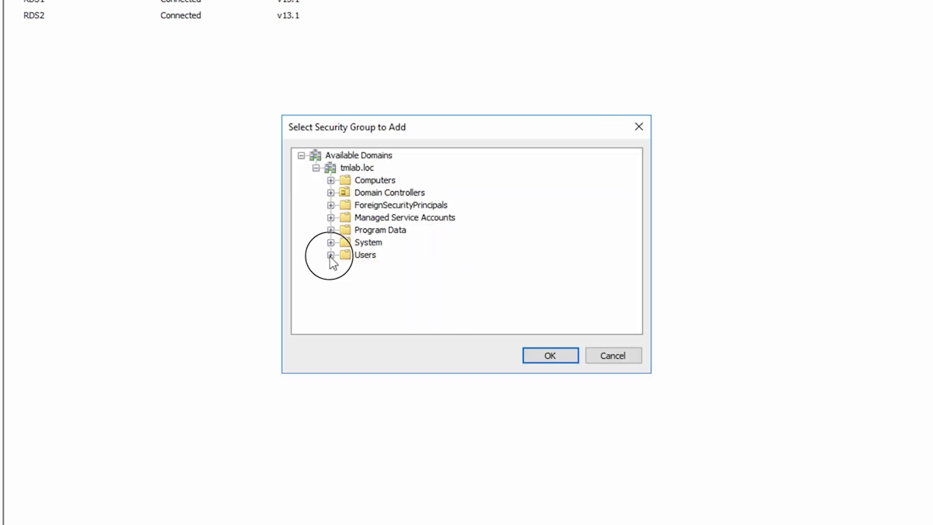
drag(640, 227, 639, 287)
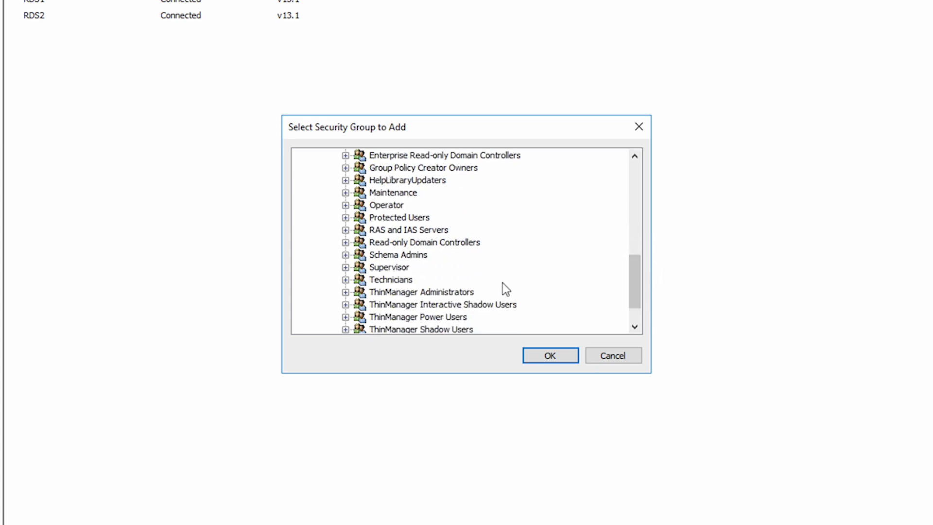
click(408, 281)
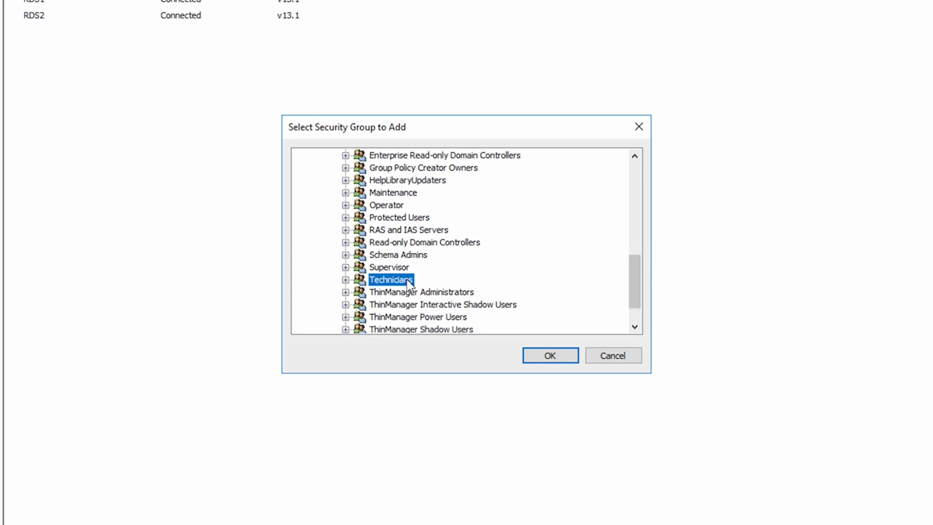
click(613, 357)
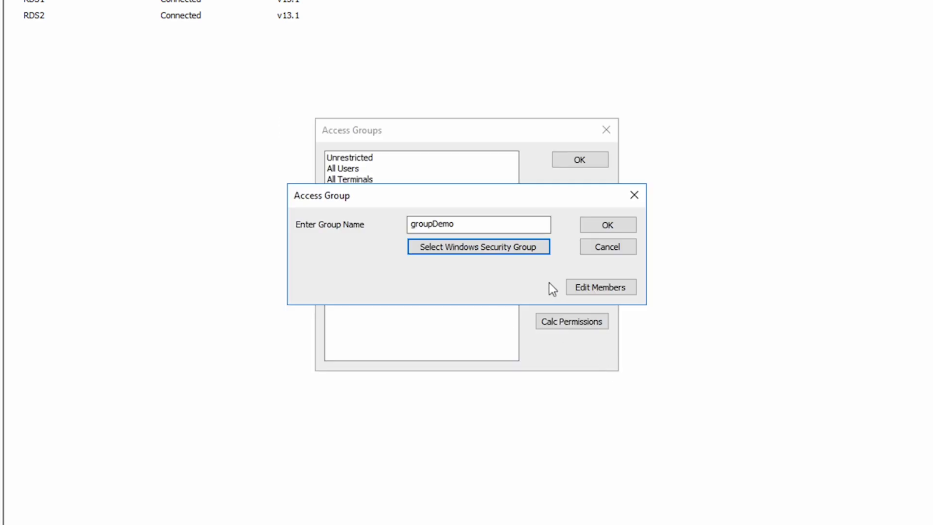
- Discard the groupDemo draft and show the Technician group's user members
click(600, 249)
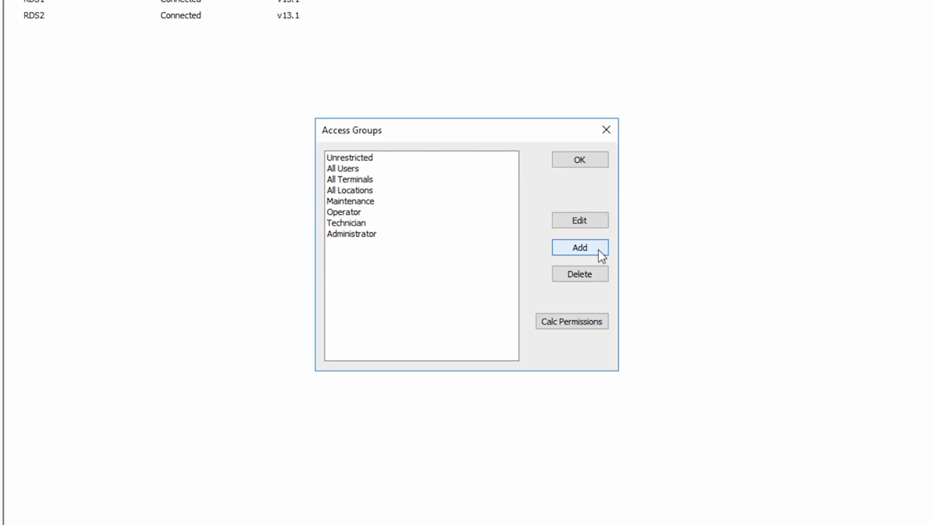
double_click(362, 223)
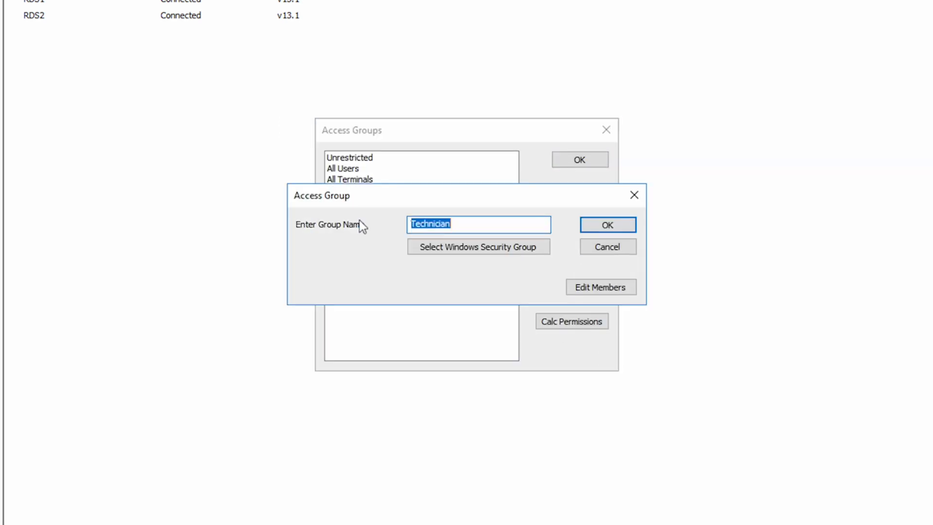
click(599, 291)
click(454, 147)
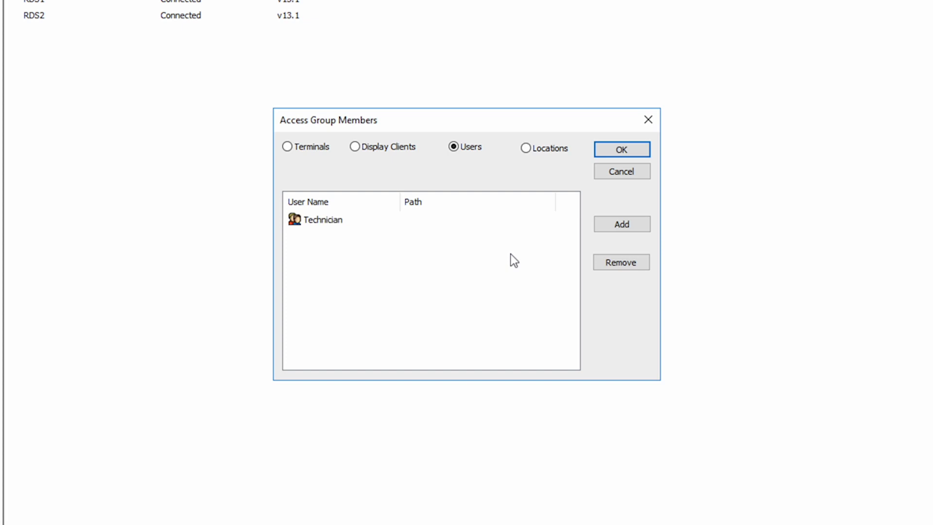
- Review the users available to add, close Technician unchanged, and open Effective Permission
click(608, 227)
click(578, 166)
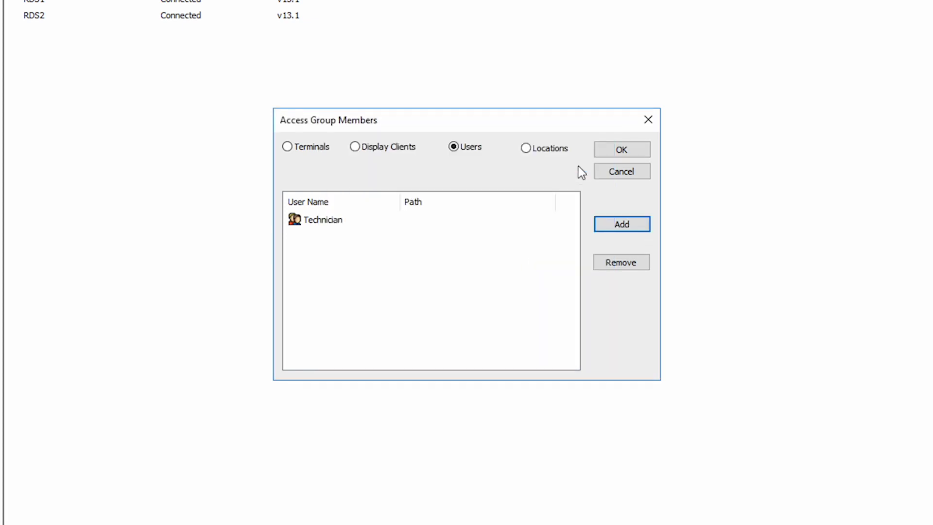
click(613, 173)
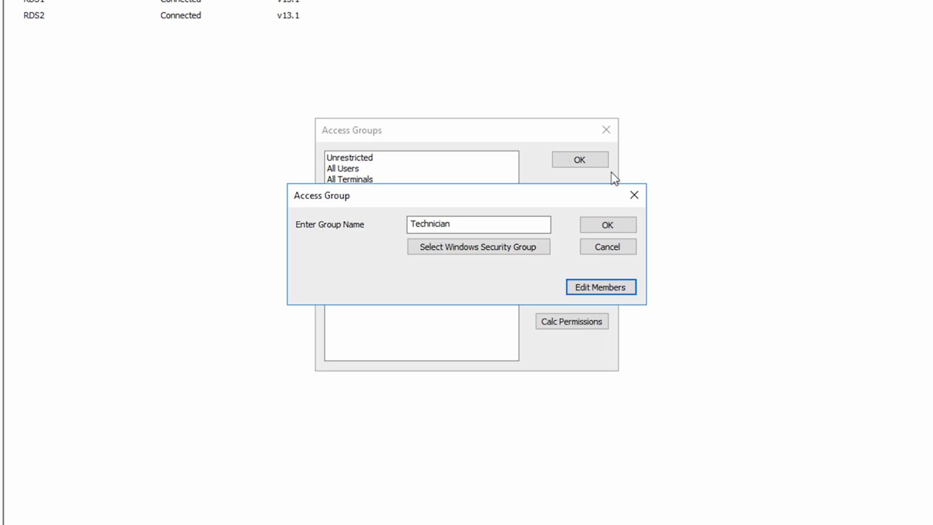
click(607, 250)
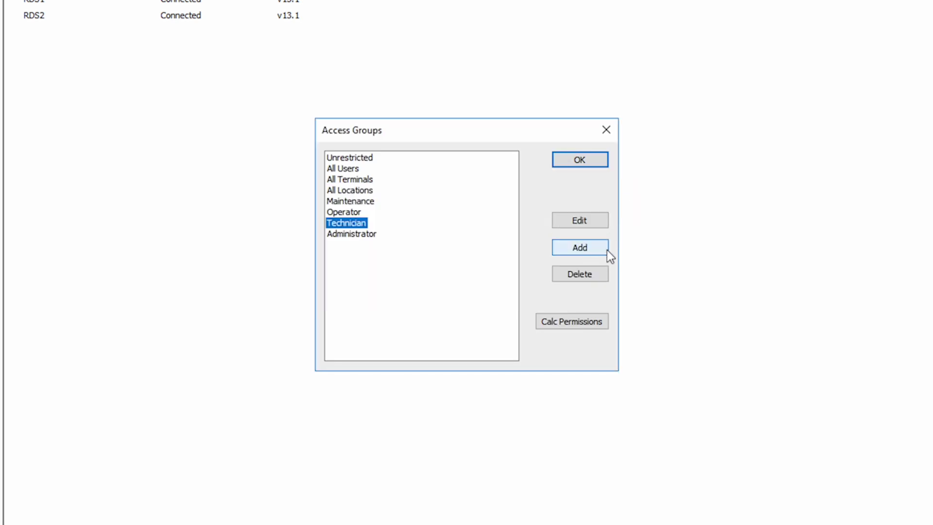
click(565, 328)
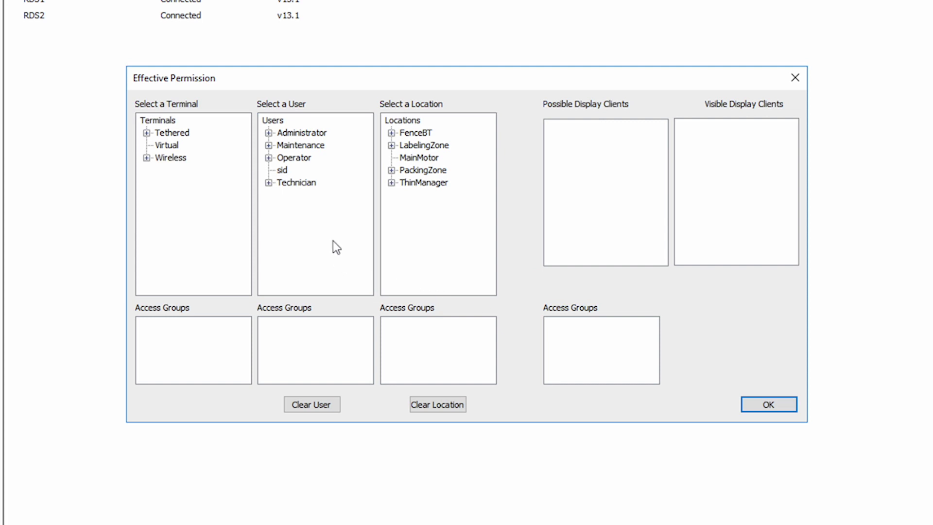
- Check the Administrator user's effective permissions, then close the permission and Access Groups windows
click(302, 134)
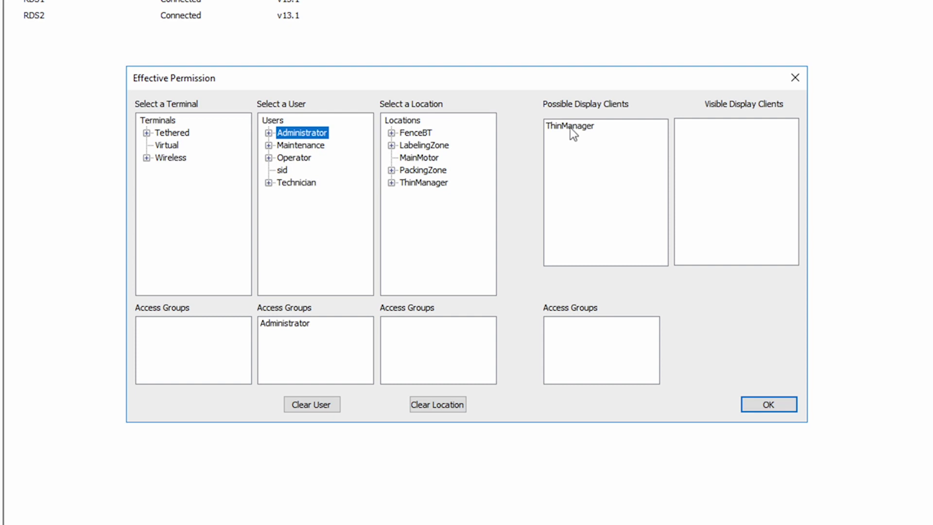
click(758, 405)
click(575, 163)
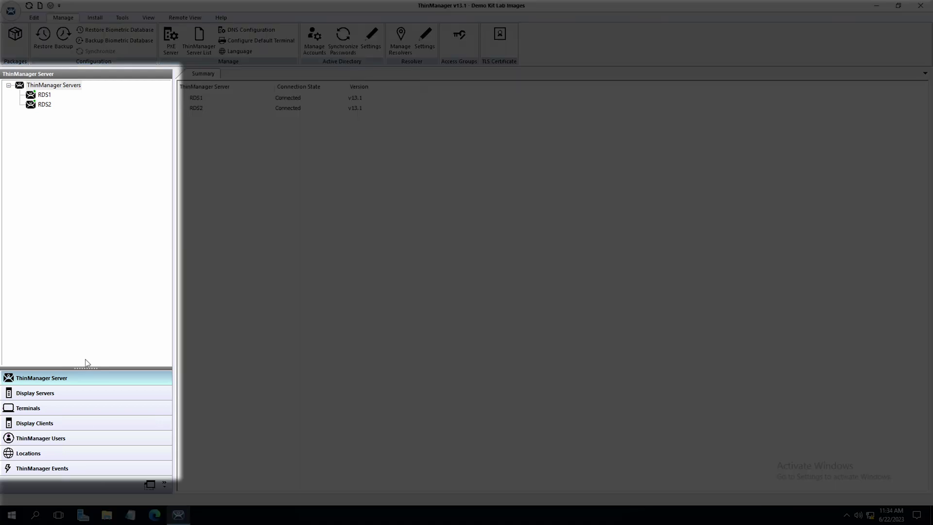
- Open the VersaView5200 terminal's configuration from the Tethered terminals group
click(71, 412)
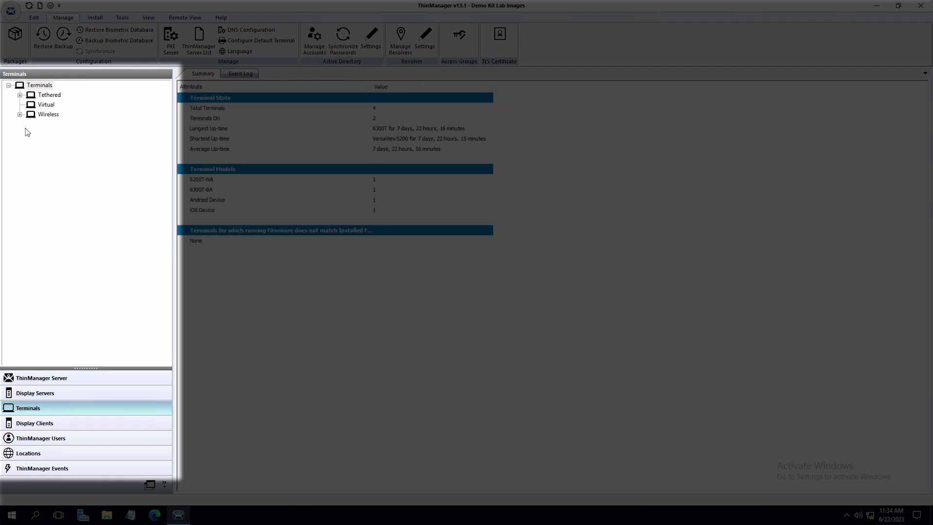
click(19, 95)
double_click(63, 116)
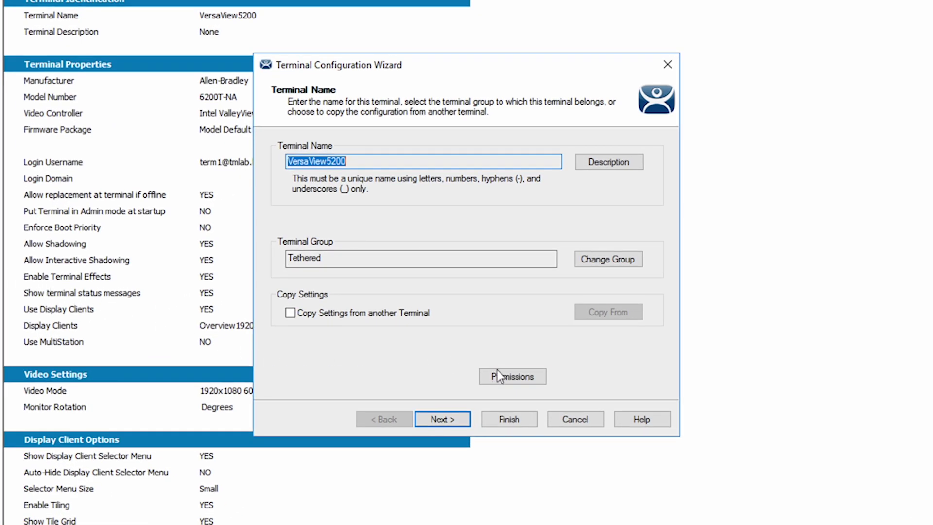
- Add then remove Maintenance, leaving the terminal Unrestricted only, and cancel the wizard
click(508, 376)
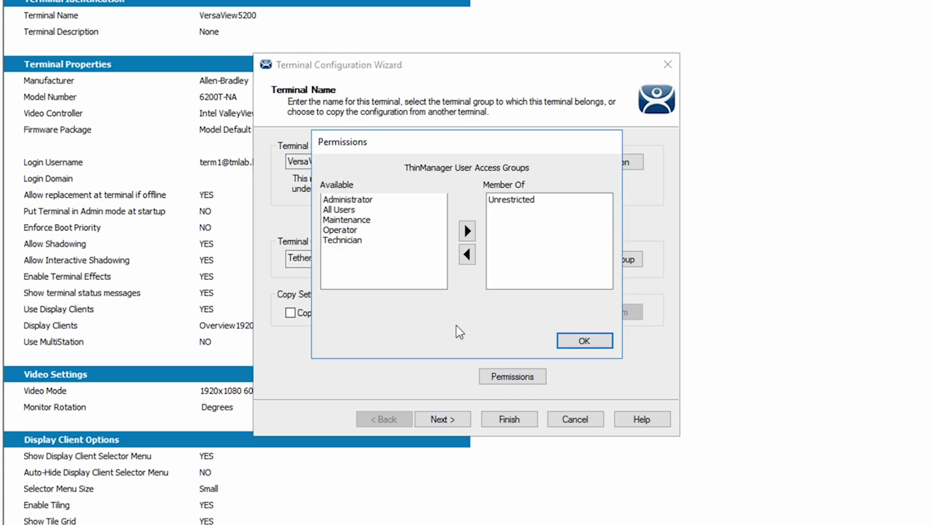
double_click(364, 221)
click(529, 212)
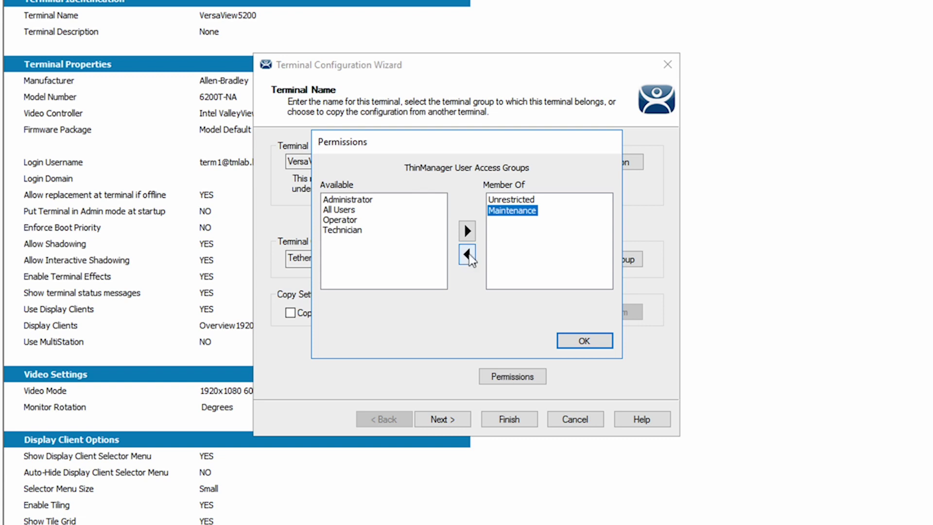
click(467, 255)
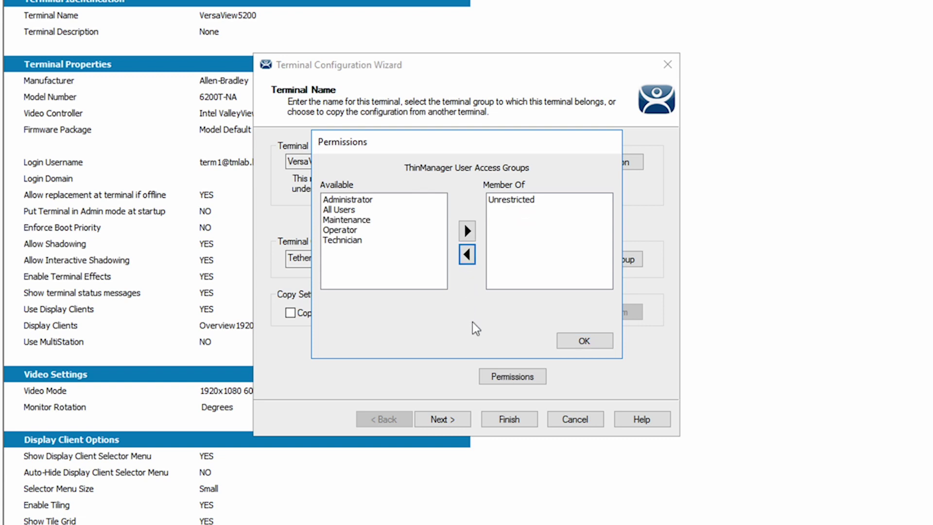
click(582, 340)
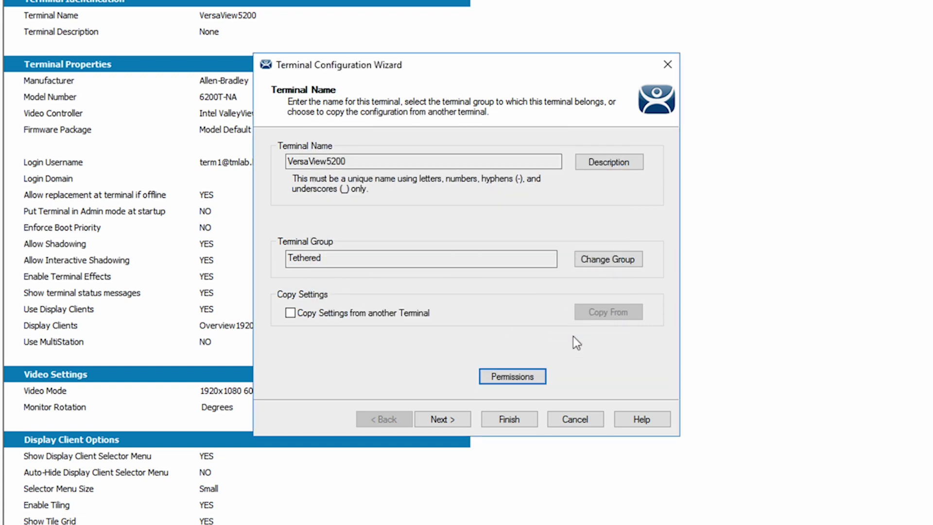
click(571, 420)
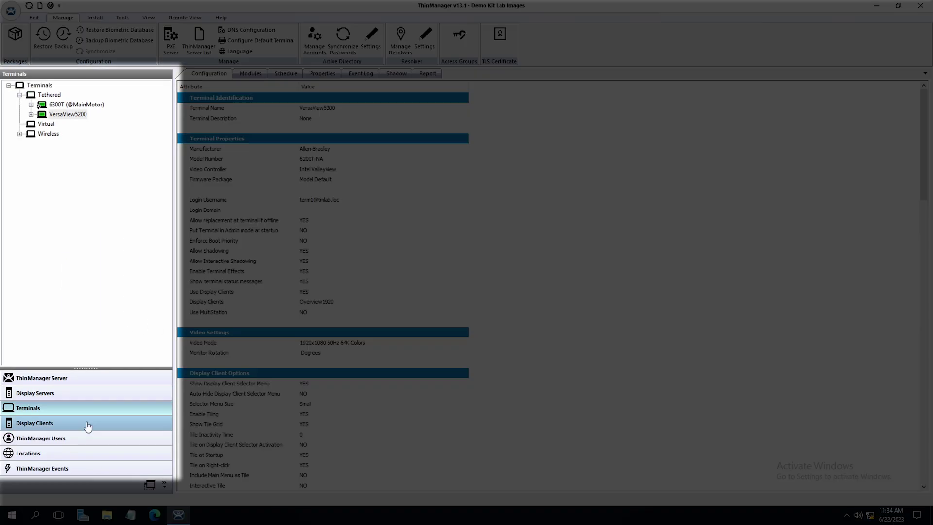
- Review the Remote Desktop Services Desktop client's permissions, left at Unrestricted only
click(87, 424)
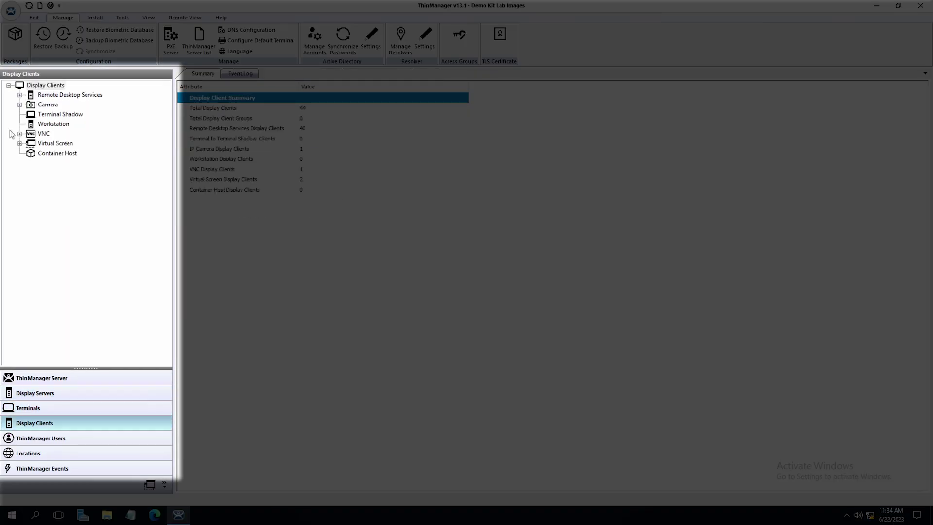
click(20, 95)
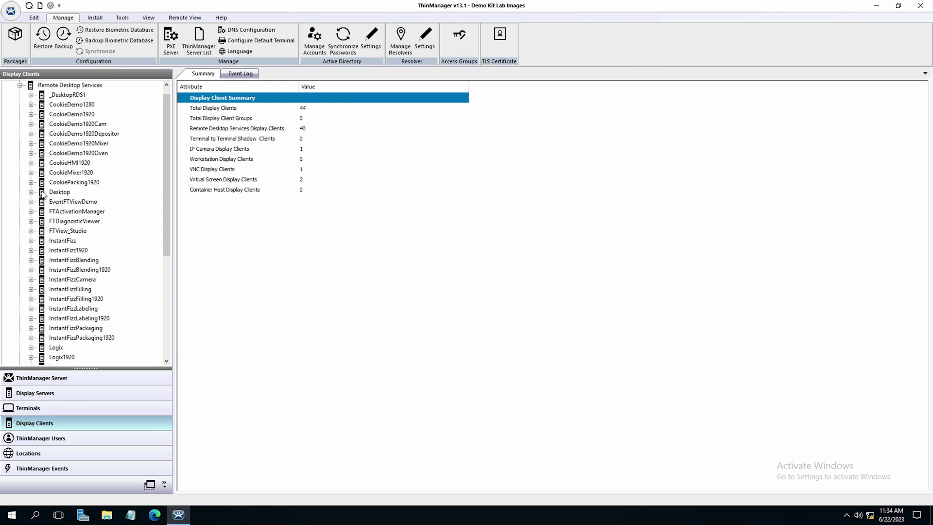
click(43, 194)
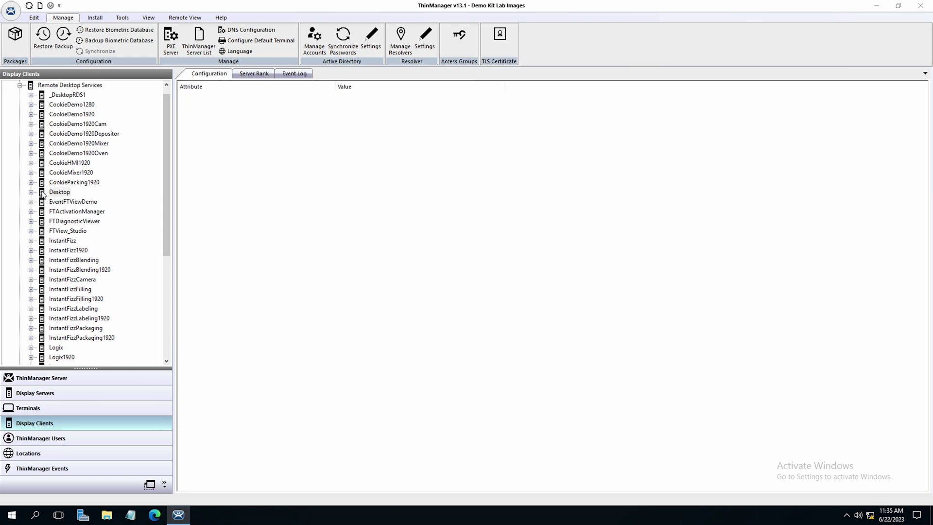
double_click(43, 195)
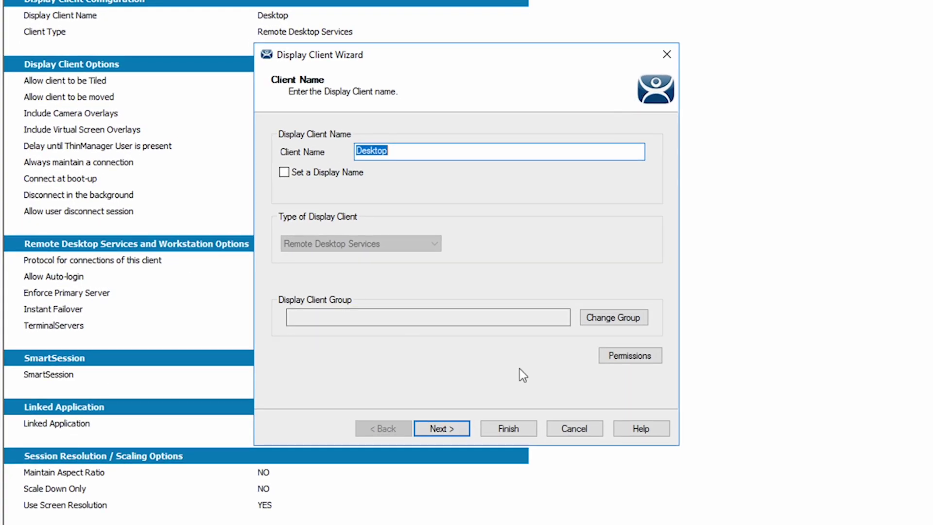
click(637, 356)
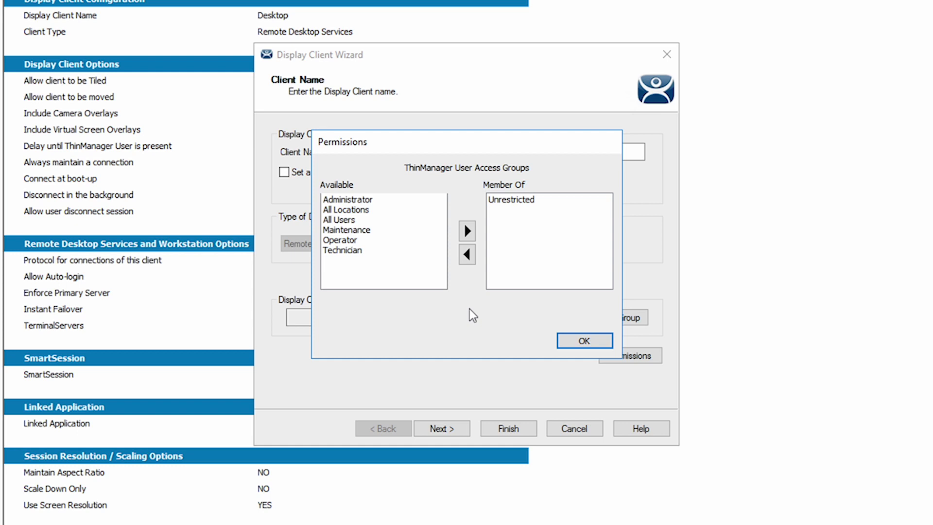
click(578, 340)
- Close the Desktop client wizard unchanged and open the MainMotor location's wizard
click(568, 429)
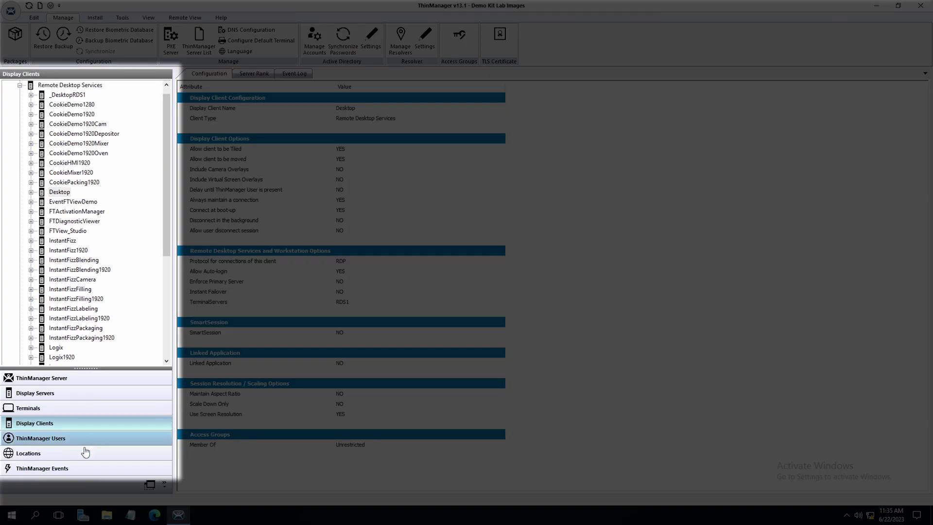
click(58, 456)
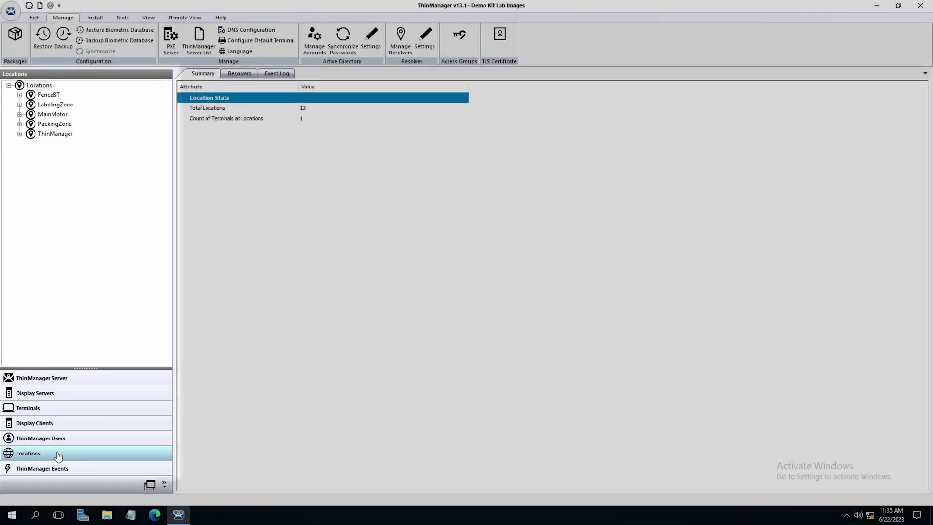
click(50, 115)
double_click(50, 116)
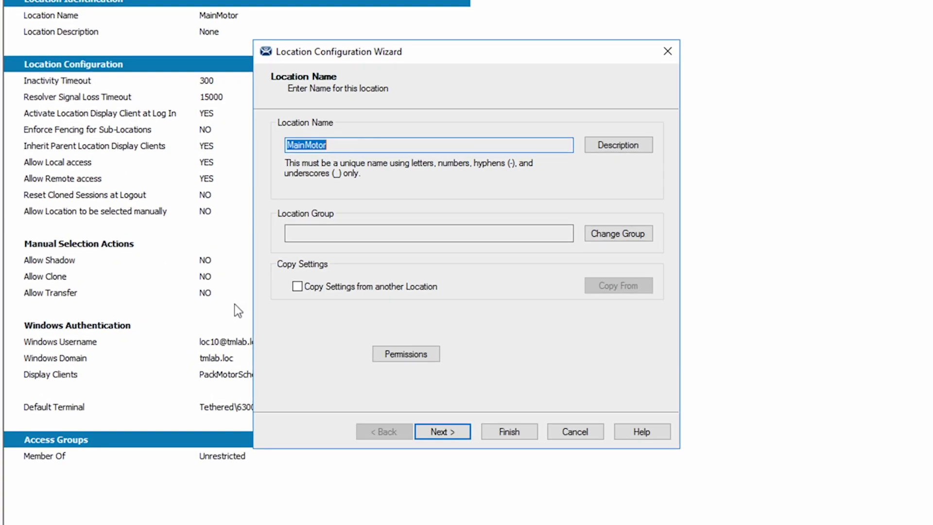
- Review MainMotor's permissions, leaving them Unrestricted, and advance to Display Client Selection
click(403, 354)
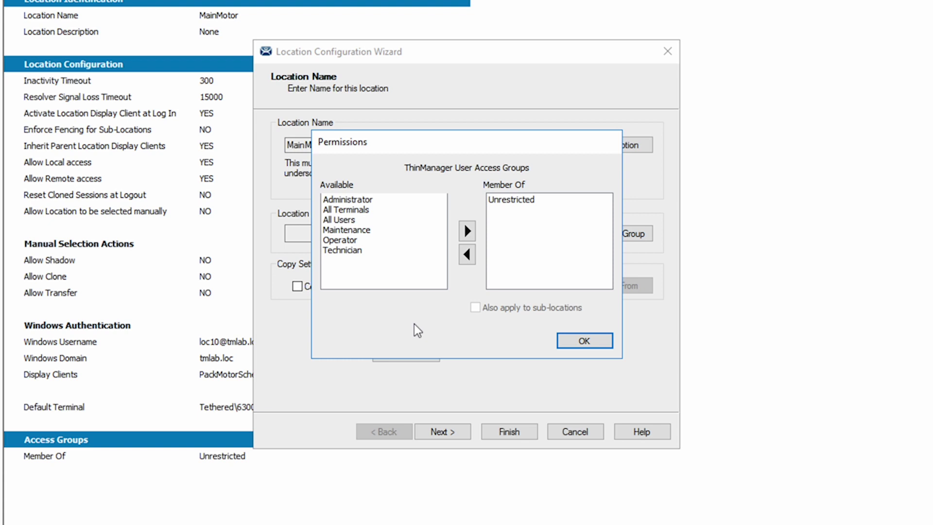
click(585, 340)
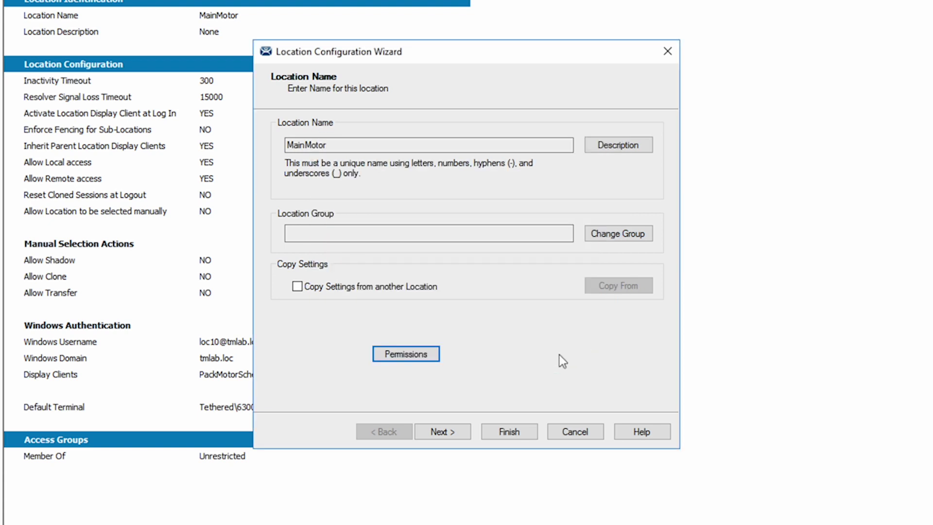
click(441, 433)
- Advance the MainMotor wizard to the resolver assignment page
click(442, 434)
click(442, 433)
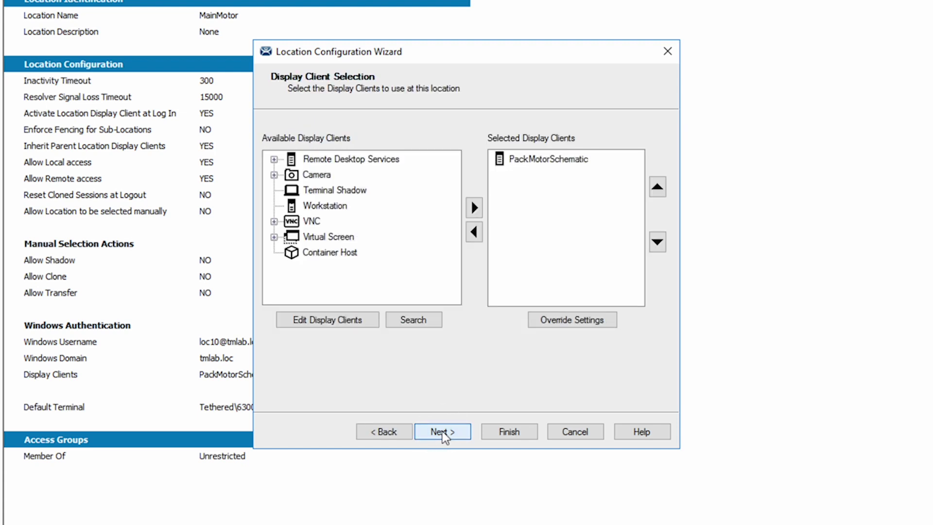
click(442, 432)
click(442, 433)
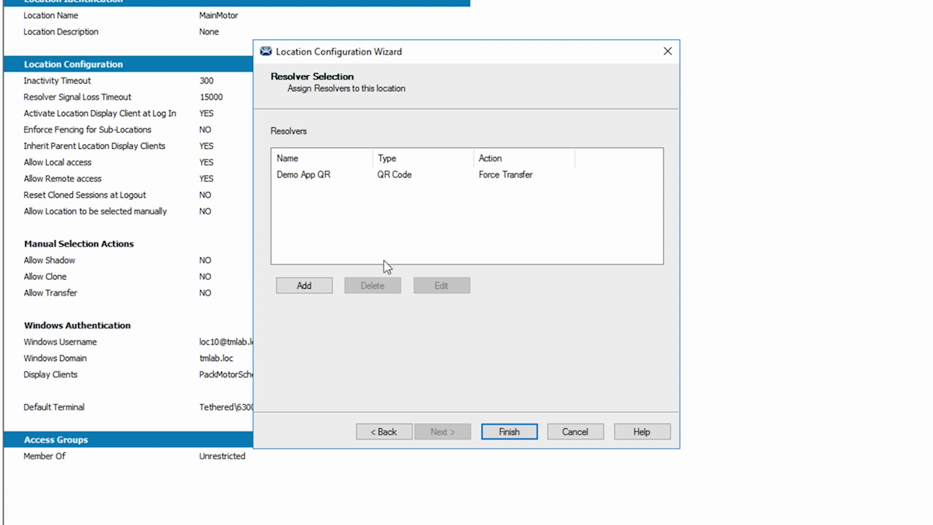
- Restrict the Demo App QR Force Transfer action to the Administrator access group
click(323, 176)
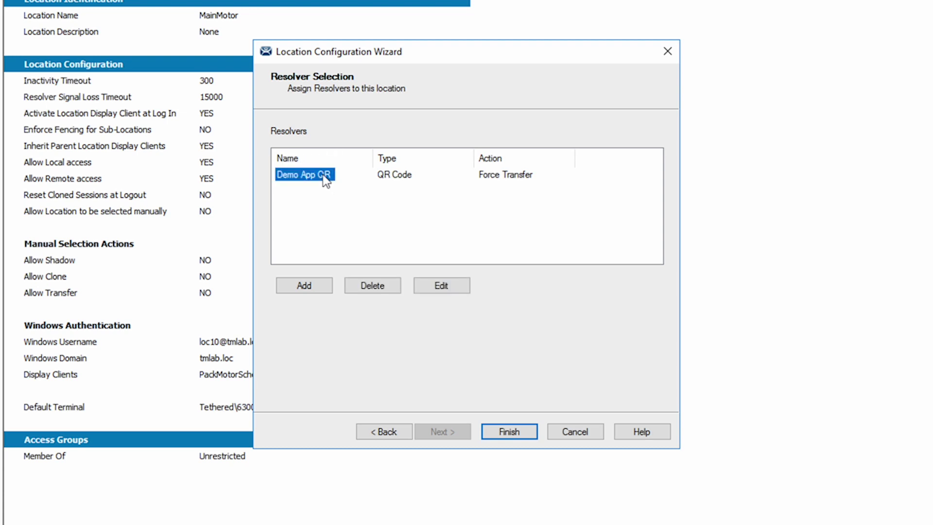
click(430, 285)
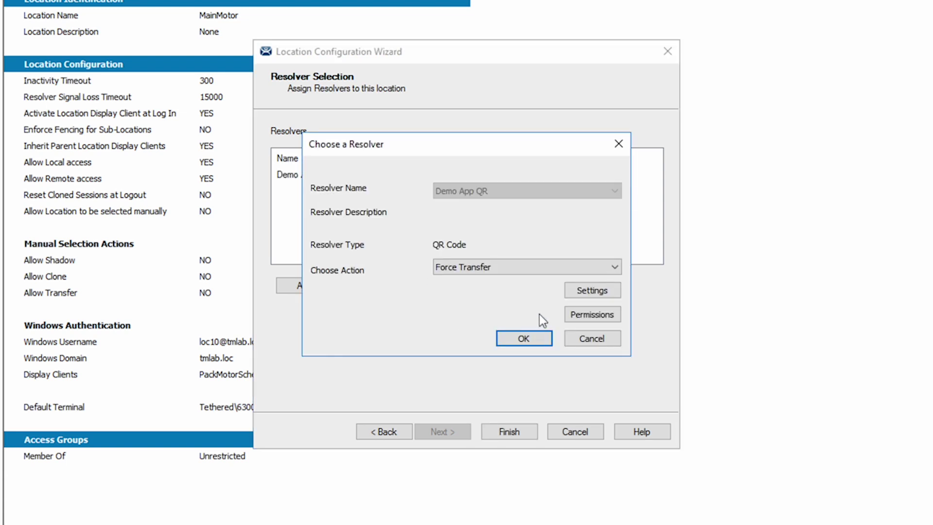
click(583, 314)
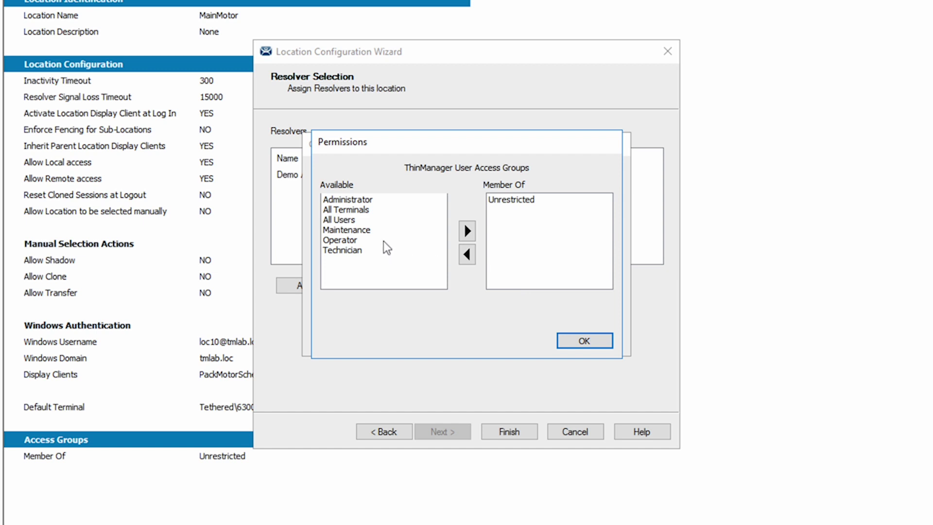
drag(350, 200, 379, 243)
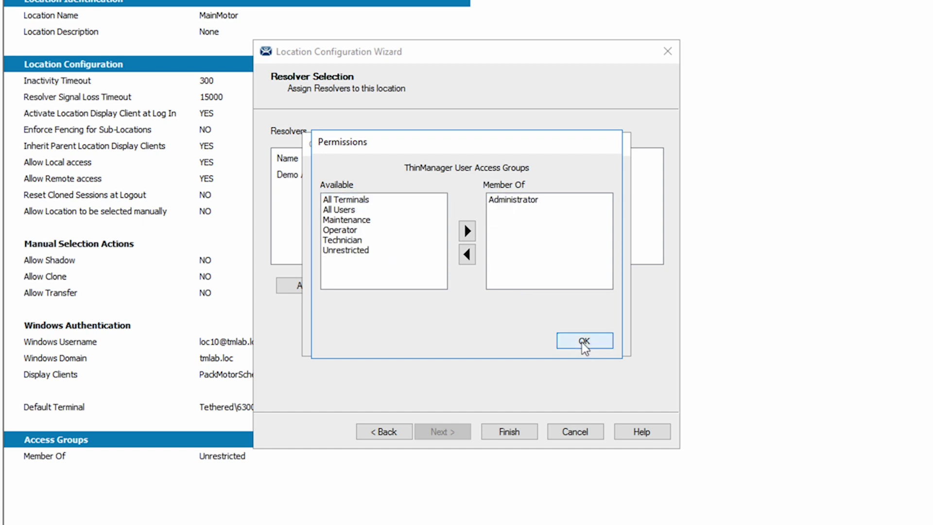
click(584, 343)
click(532, 345)
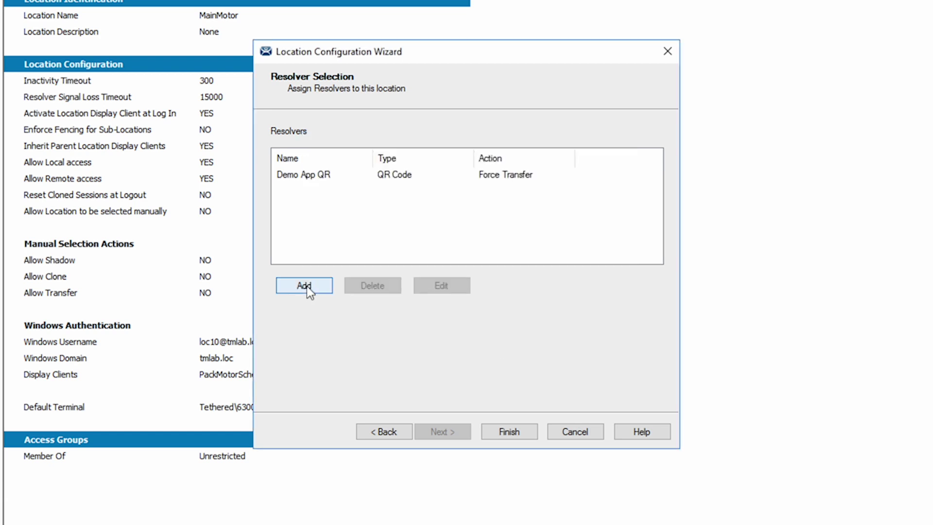
- Add a second Demo App QR resolver with the View Only Shadow action
click(305, 286)
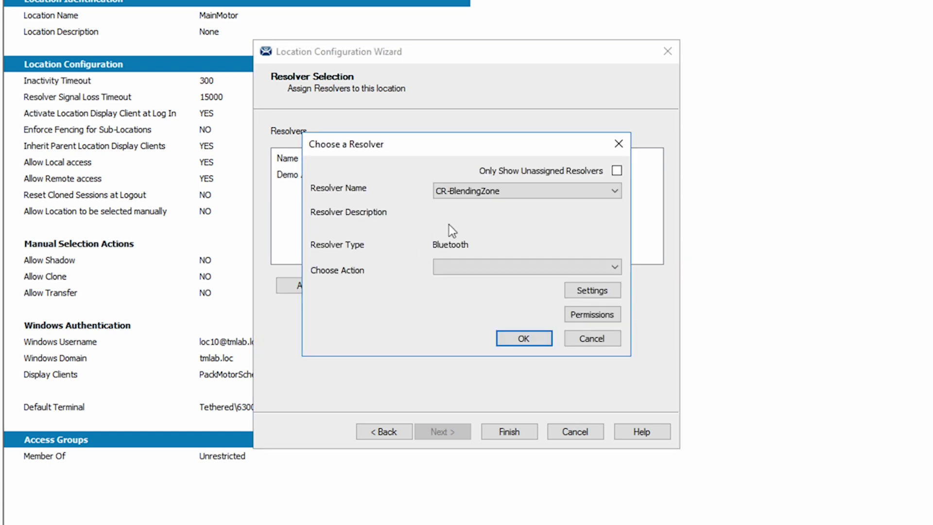
click(485, 192)
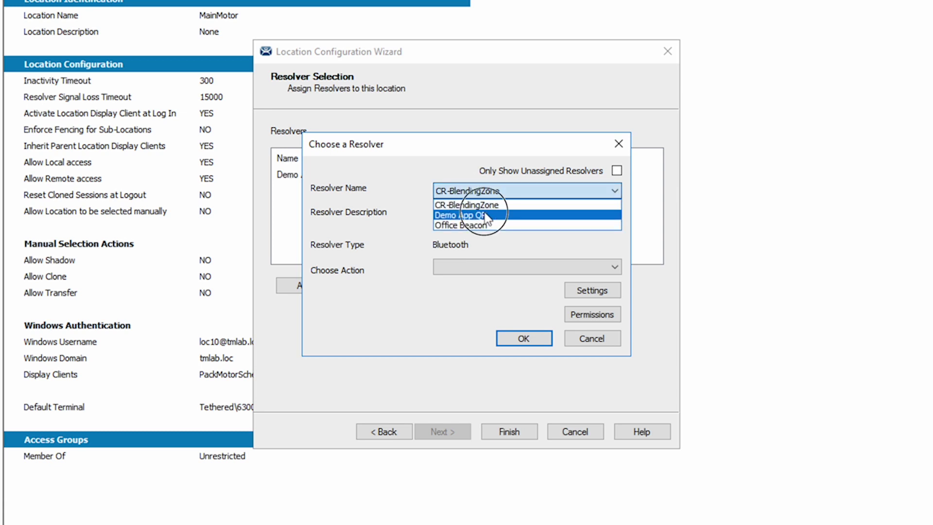
click(486, 215)
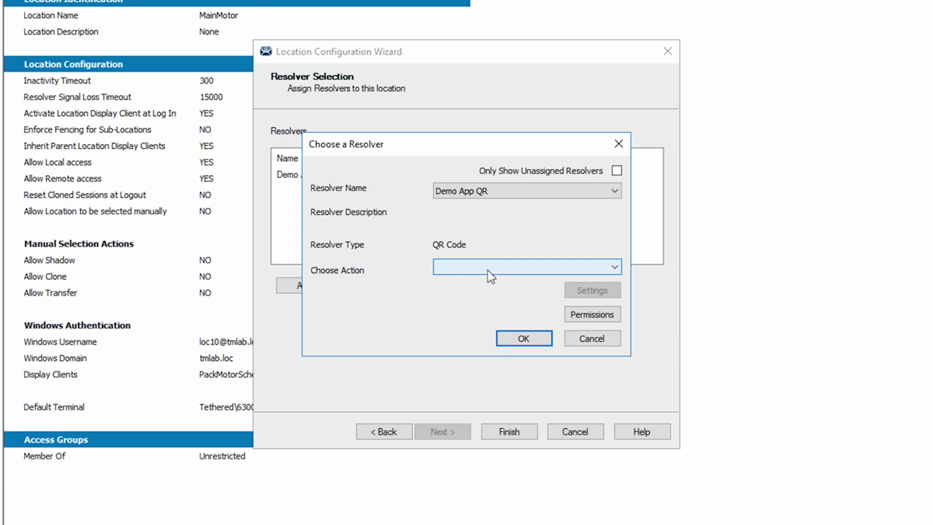
click(488, 270)
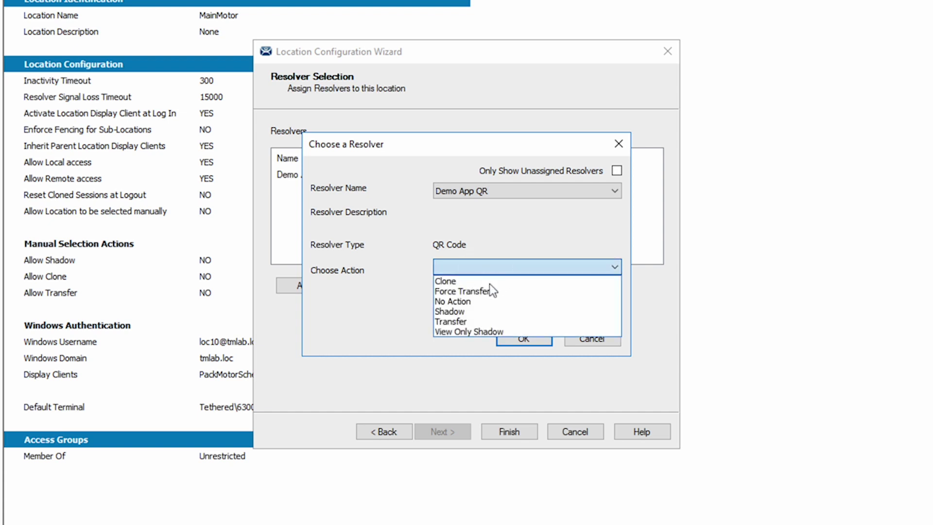
click(488, 332)
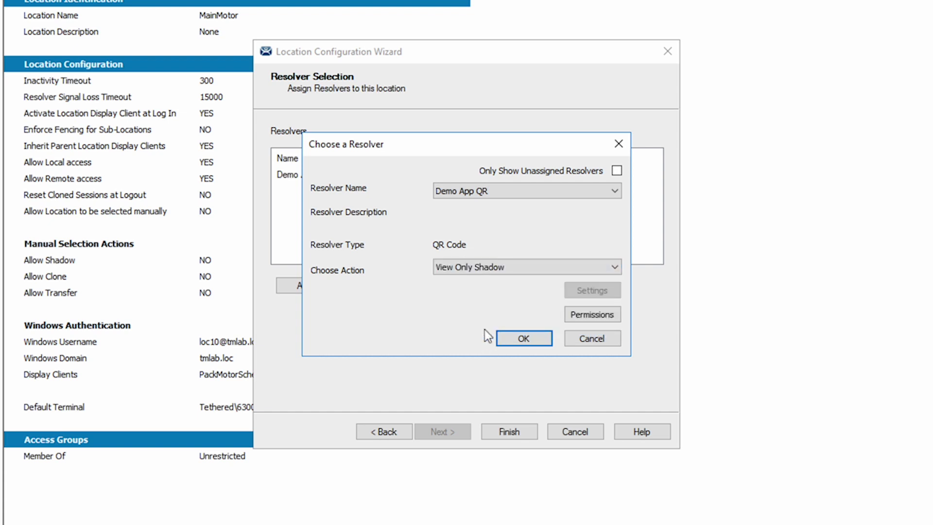
click(589, 315)
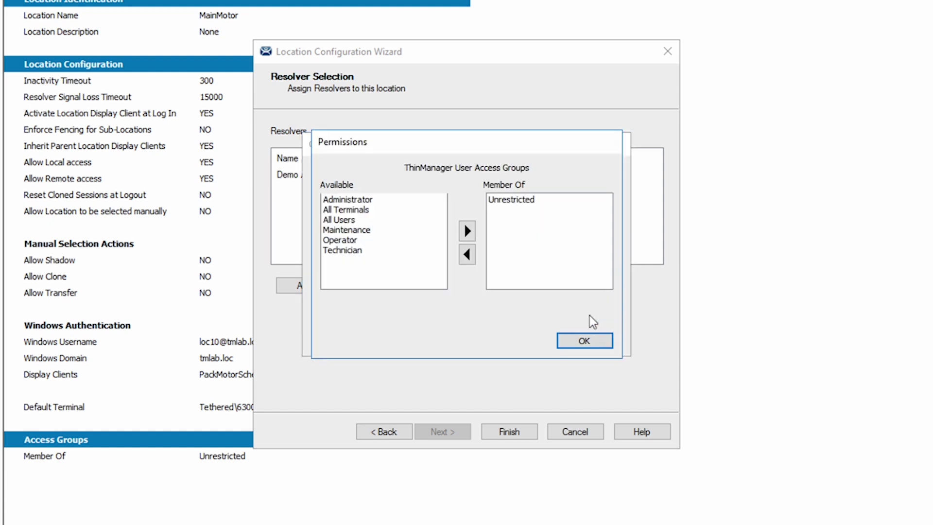
click(585, 341)
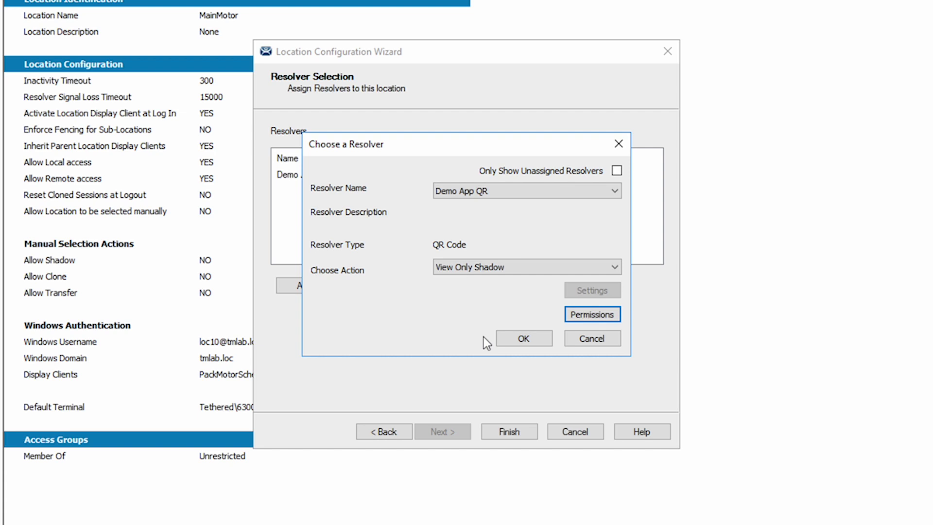
click(522, 339)
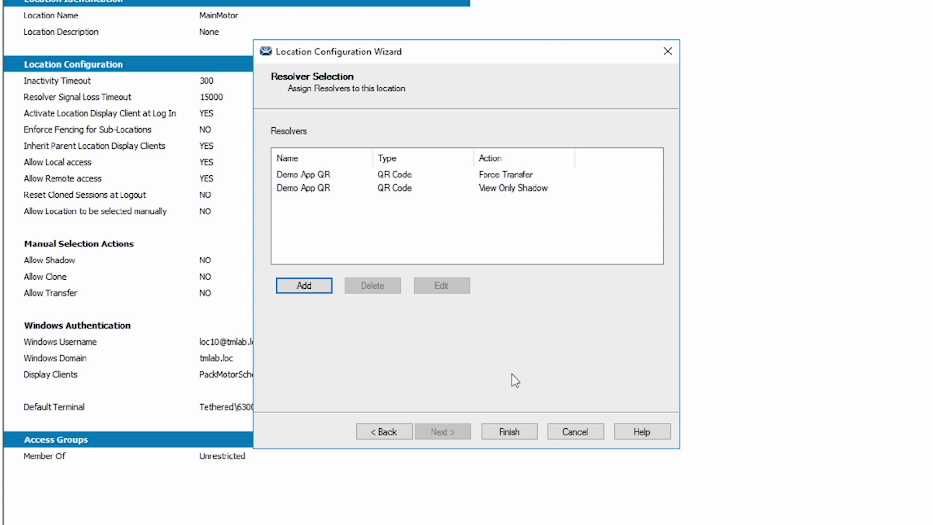
- Finish the MainMotor location wizard, saving its configuration and returning to the location summary
click(509, 431)
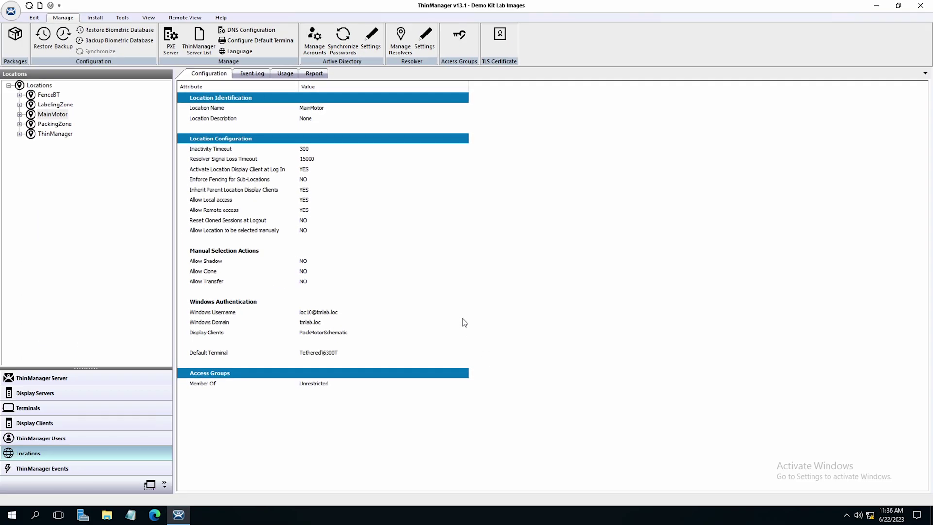